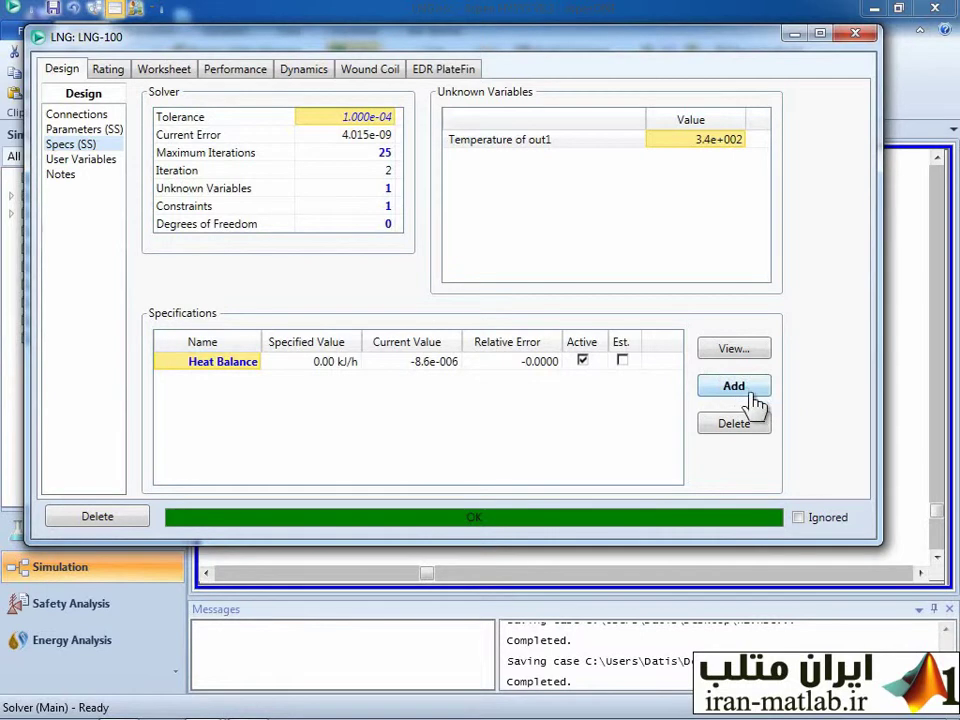
Add a new specification to the LNG-100 exchanger and set its type to Temperature.
click(732, 390)
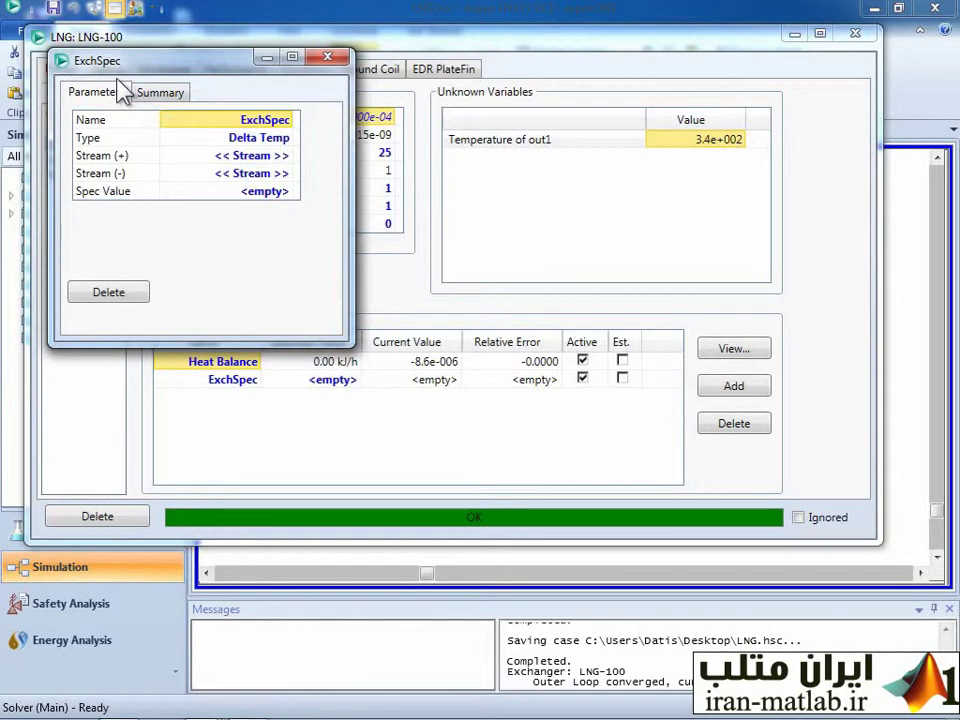
click(287, 119)
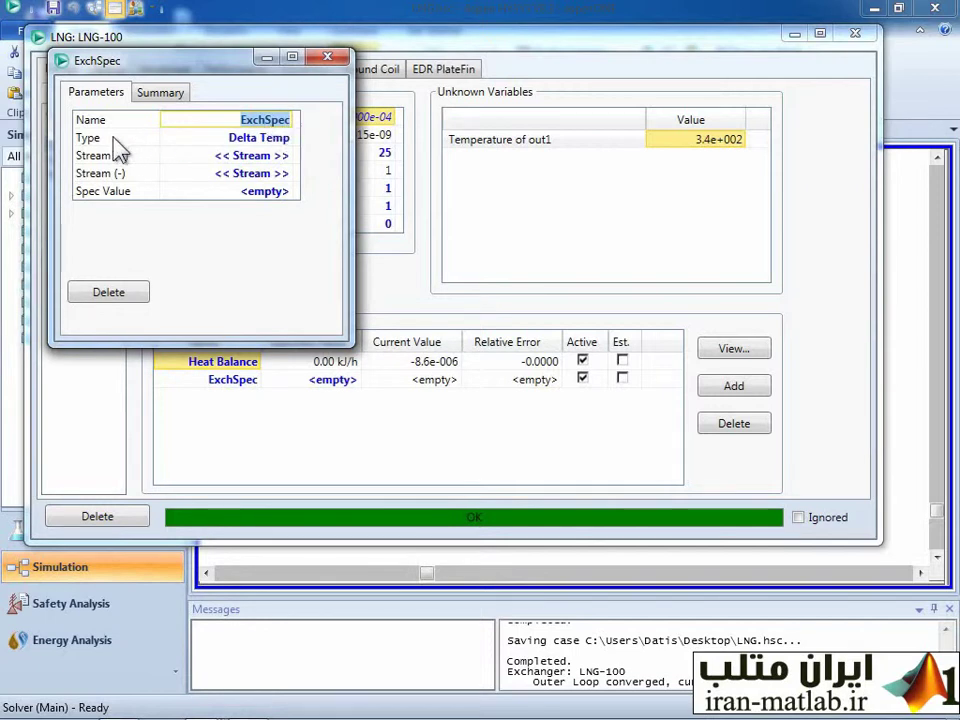
click(268, 138)
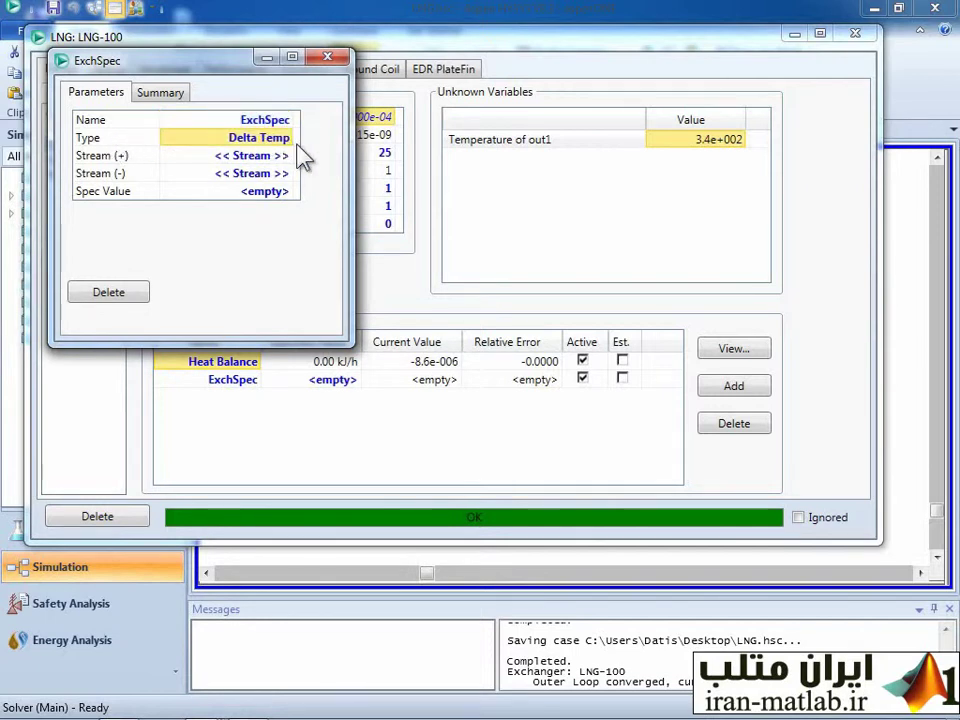
click(287, 139)
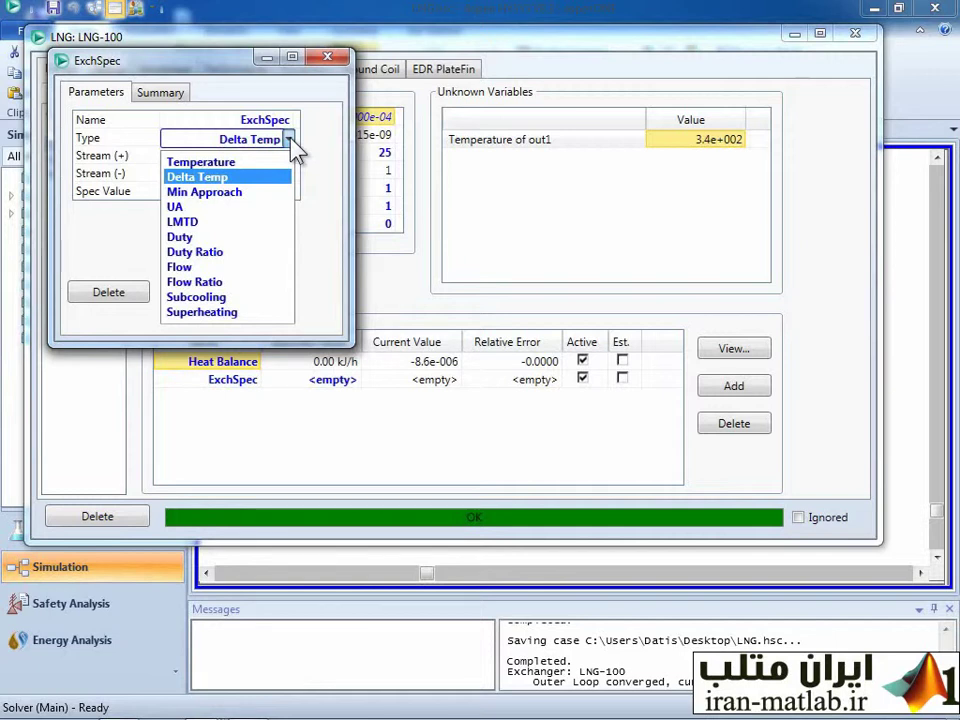
click(242, 168)
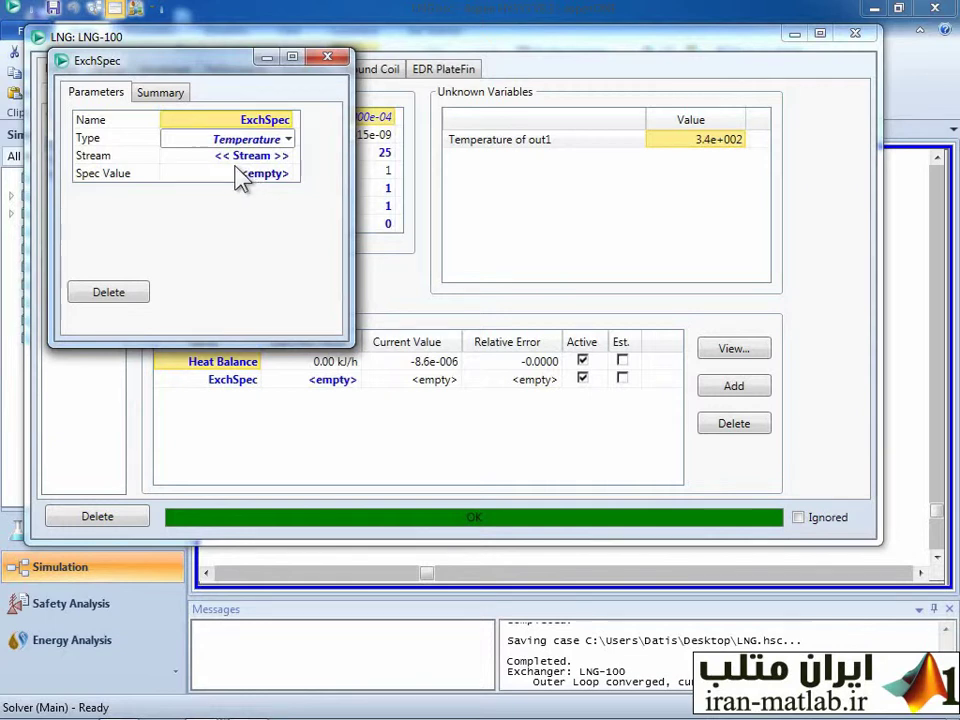
Check which streams are available for the Temperature specification without choosing one.
click(236, 166)
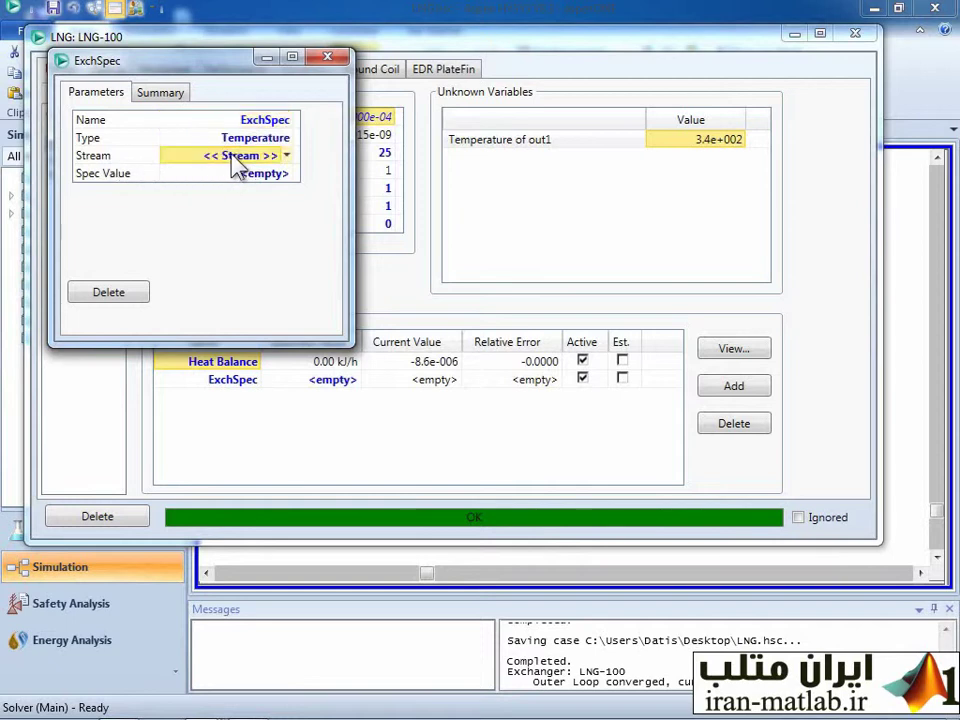
click(287, 156)
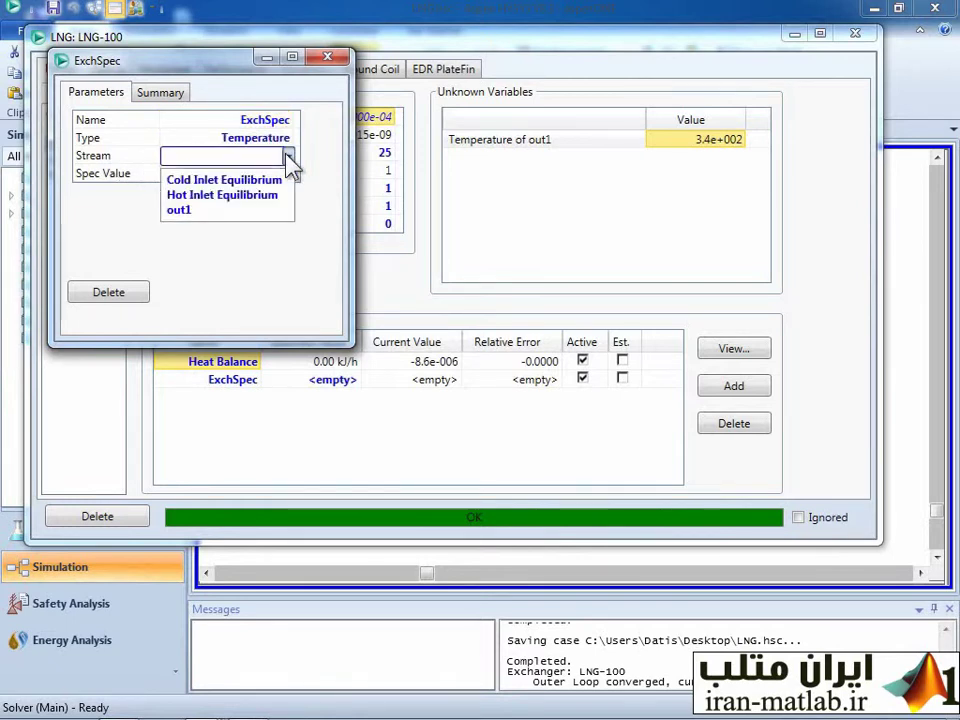
click(288, 158)
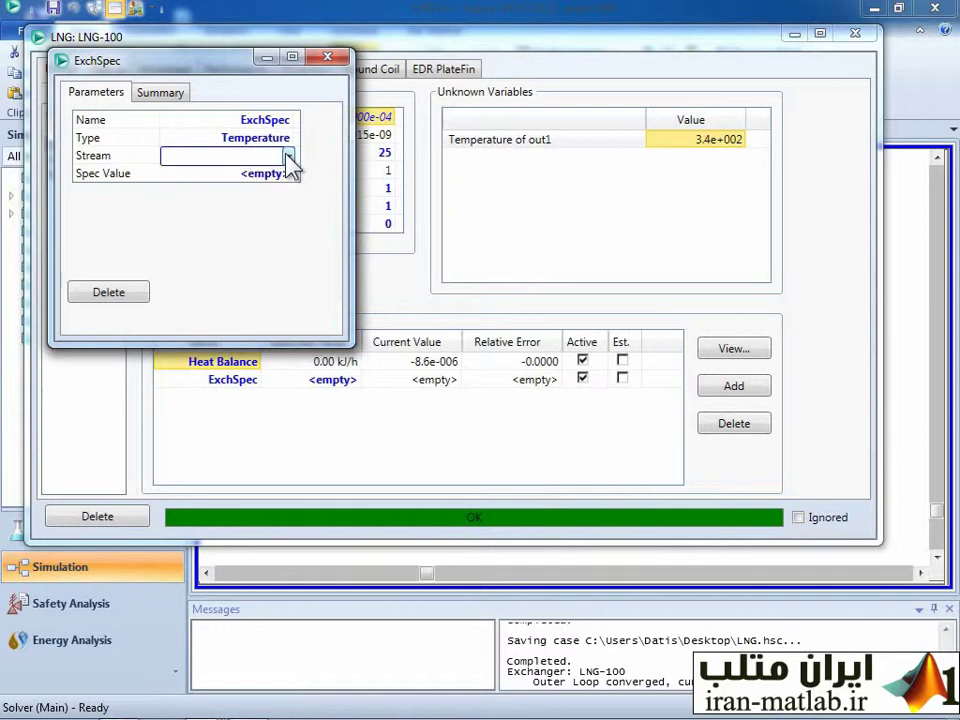
click(219, 181)
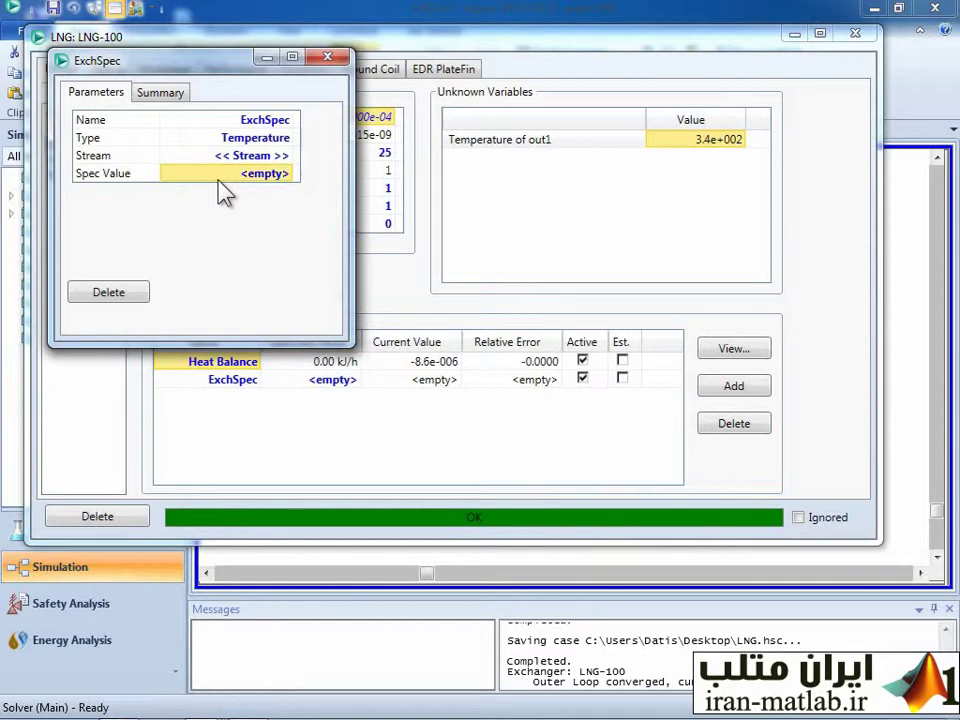
Change the specification type to Delta Temp, with feed1 as the positive stream and out1 as the negative stream.
click(258, 141)
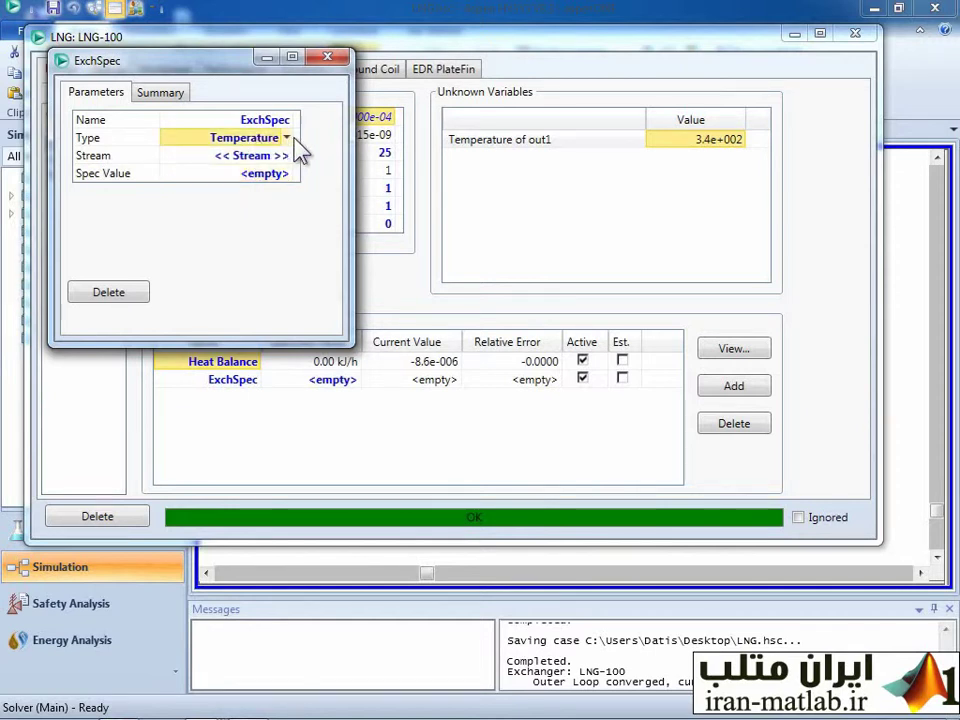
click(287, 139)
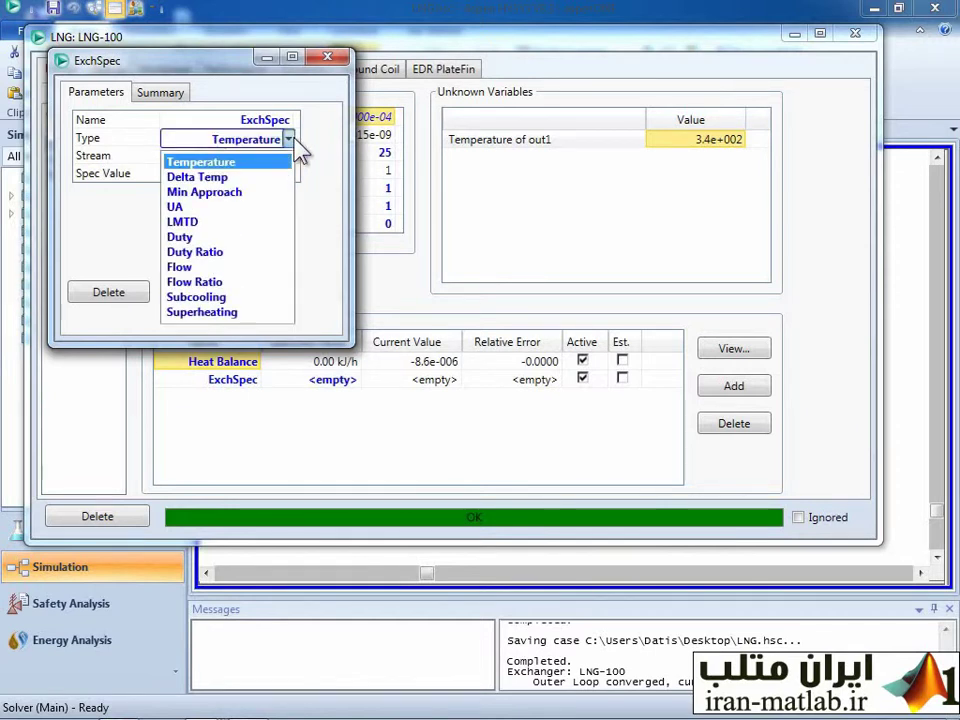
click(196, 178)
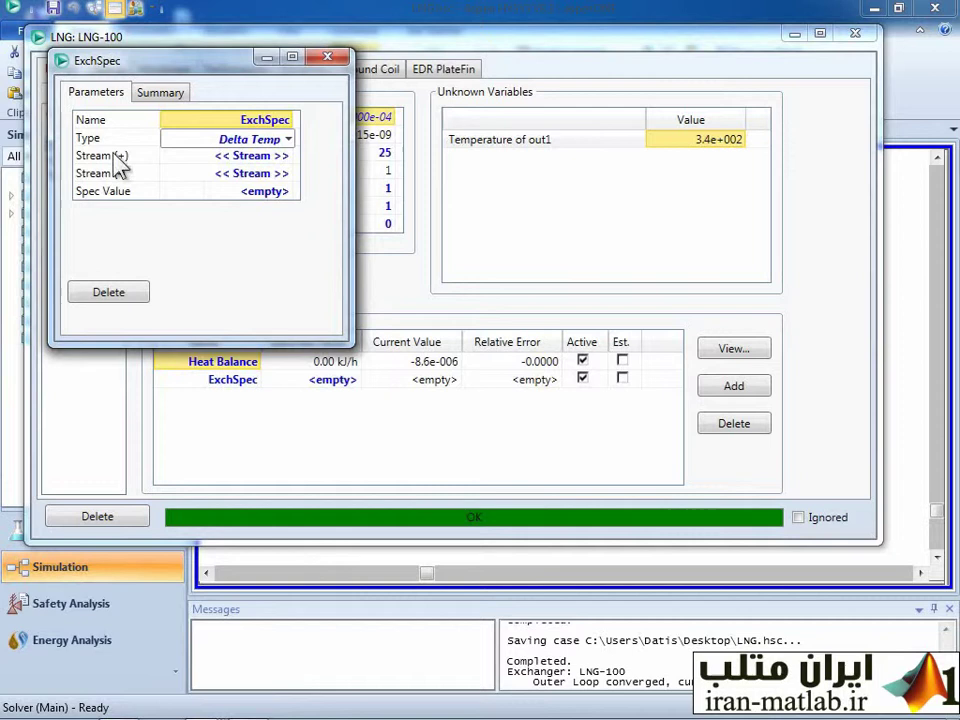
click(228, 157)
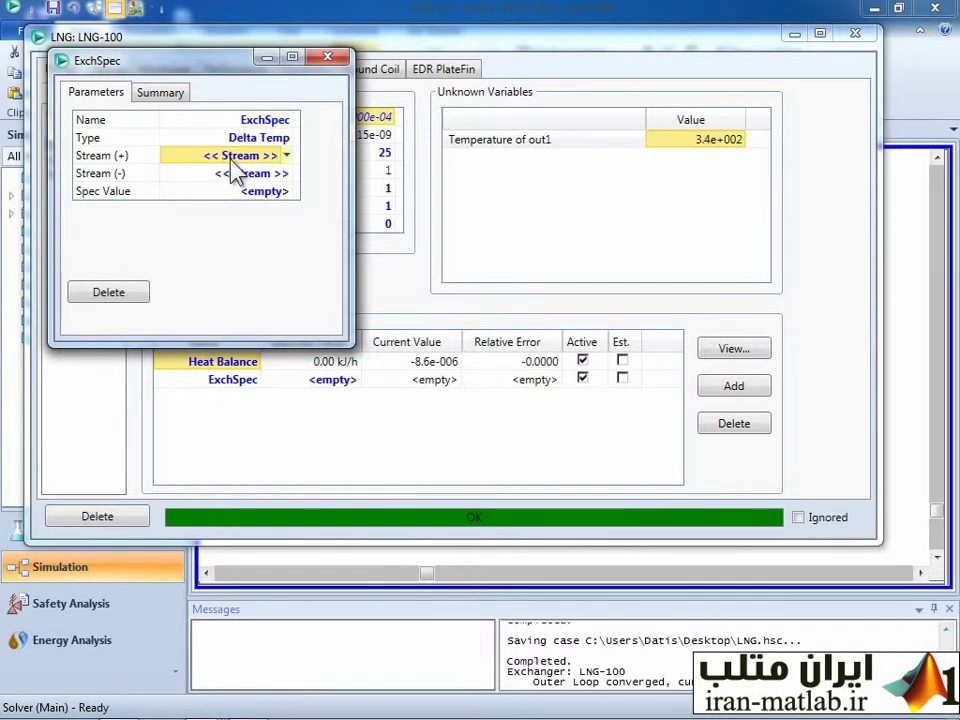
click(289, 158)
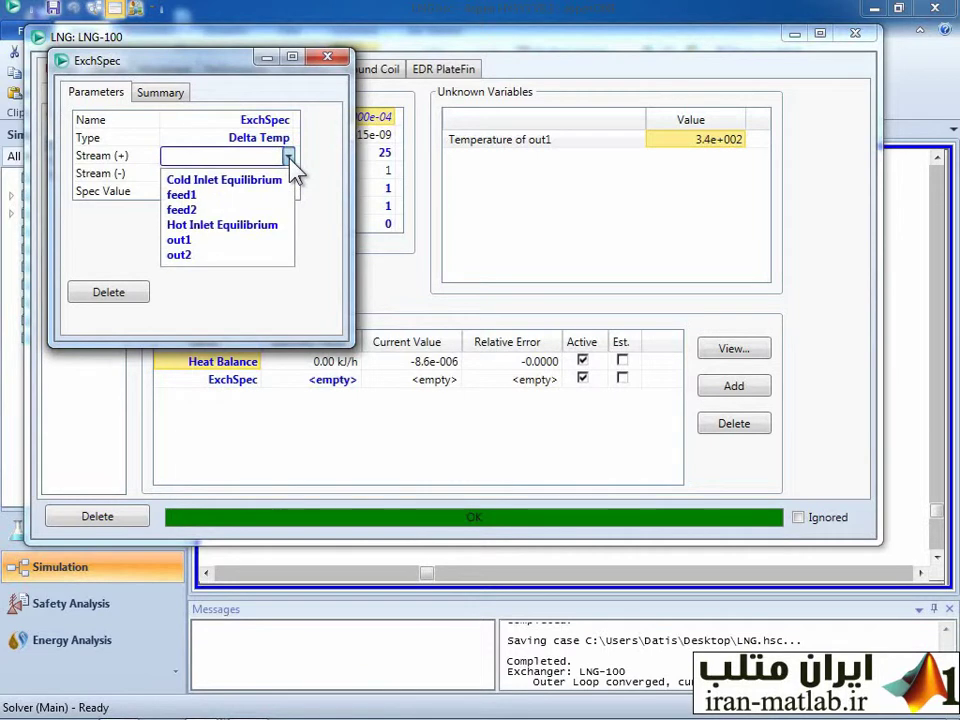
click(284, 195)
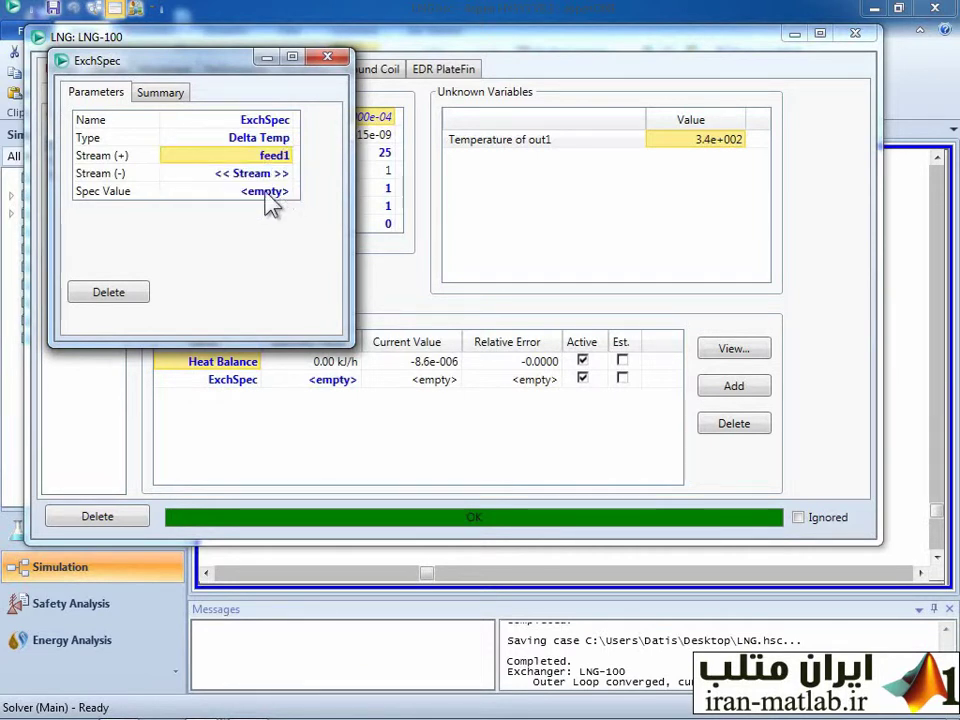
click(220, 175)
click(287, 174)
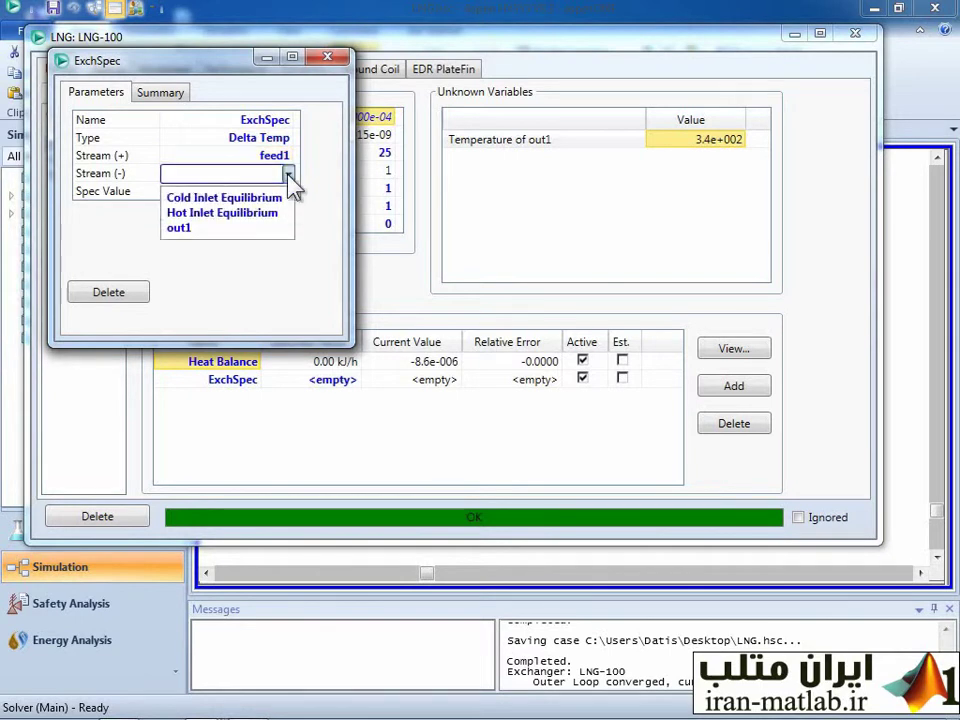
click(251, 231)
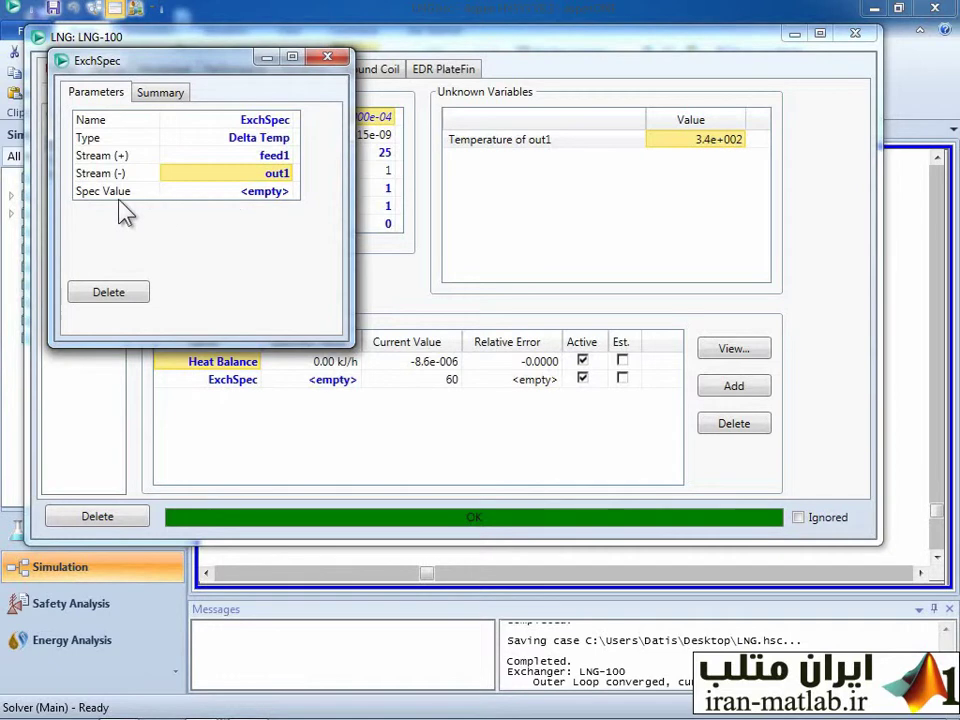
Set the Delta Temp specification's value to 100 C.
click(237, 192)
click(240, 193)
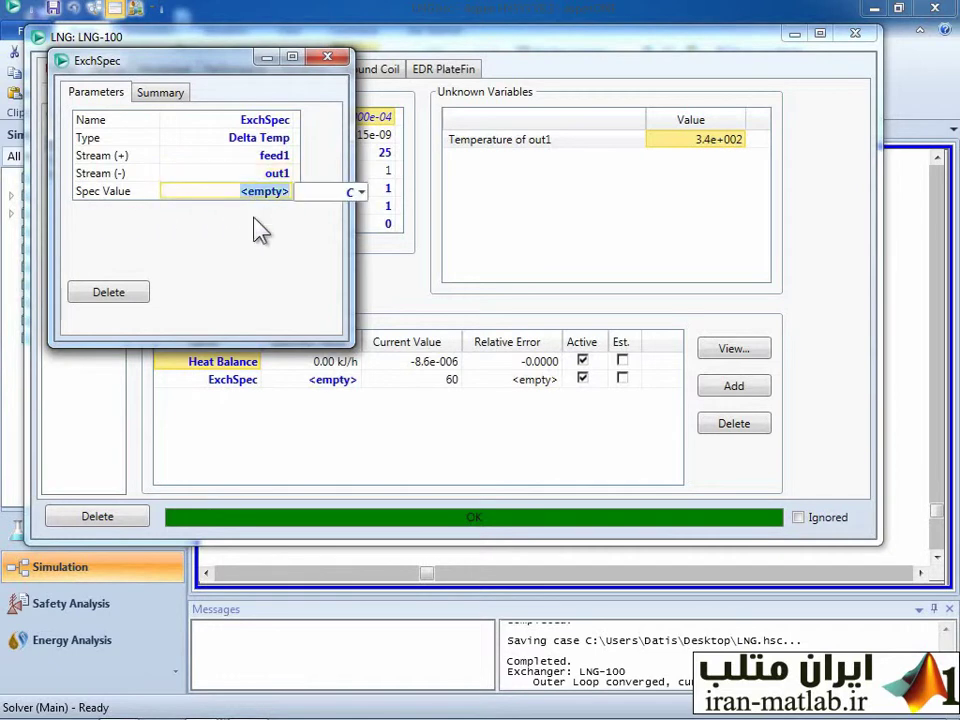
text(100)
key(Return)
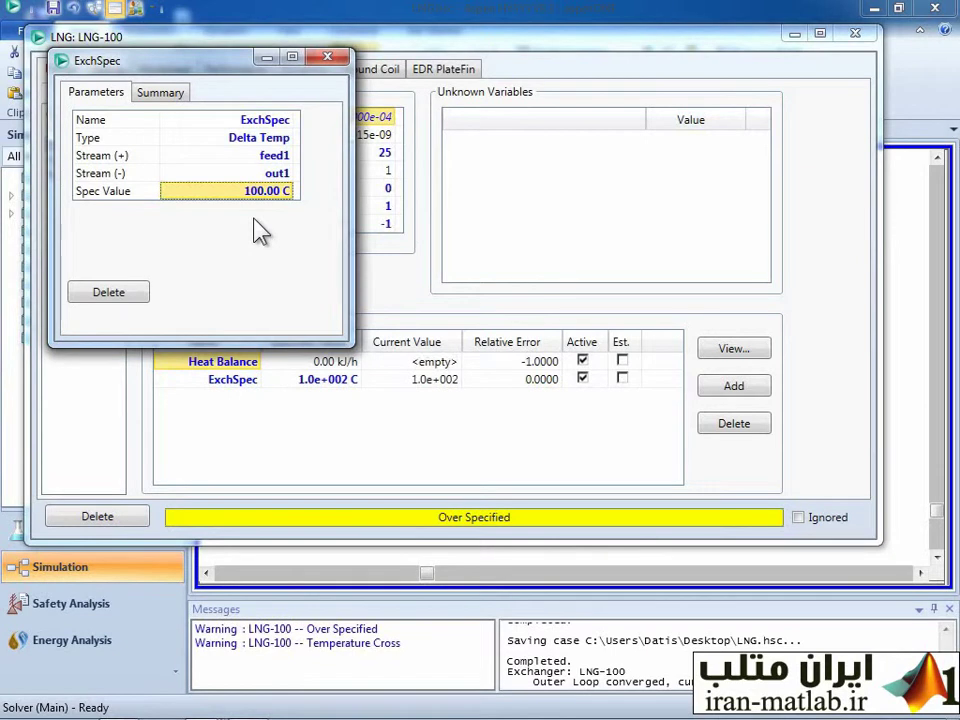
Change the ExchSpec specification type to Min Approach and set its pass to Overall.
click(279, 144)
click(286, 141)
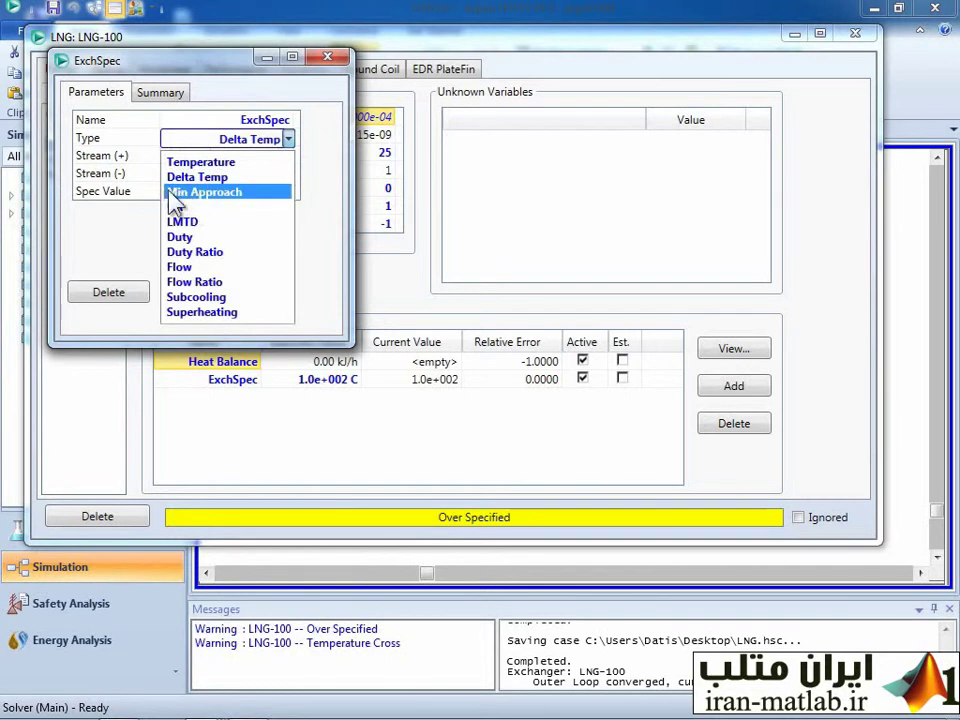
click(214, 192)
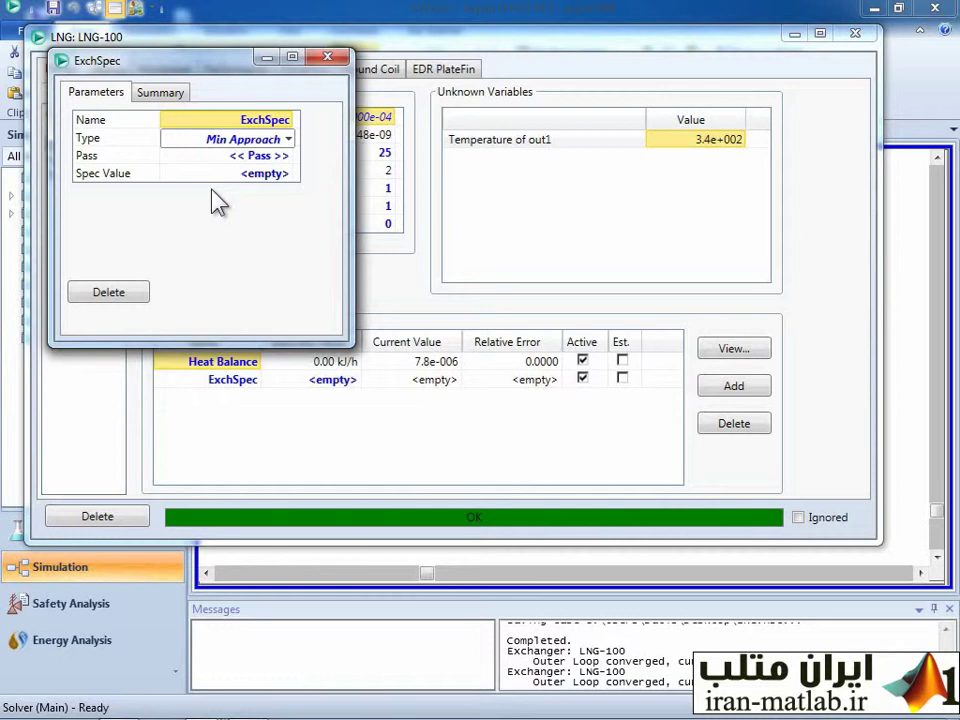
click(239, 159)
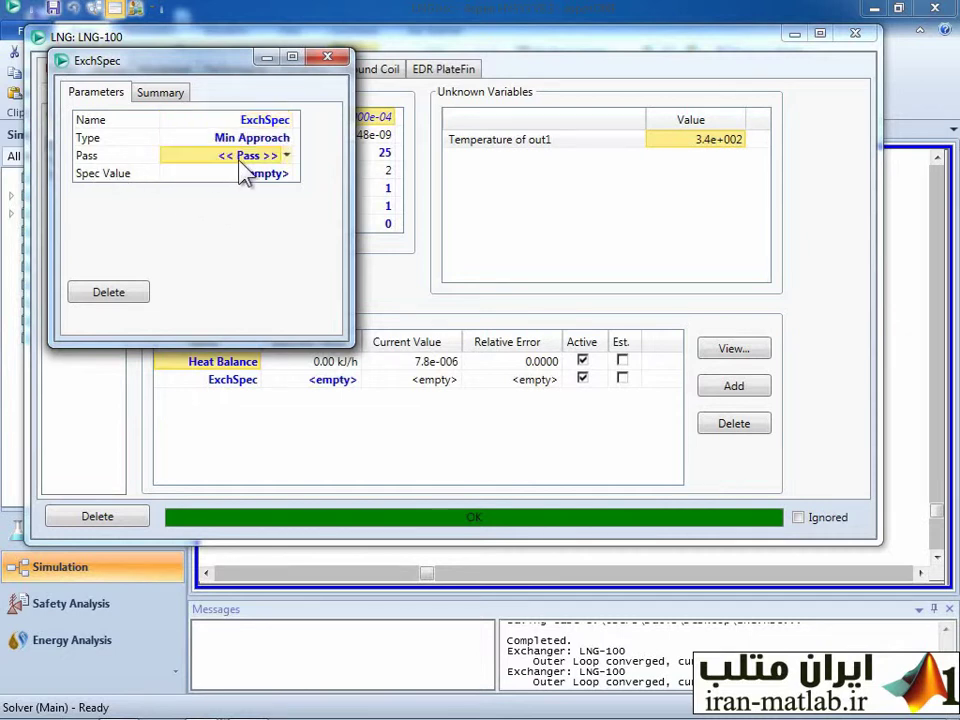
click(289, 159)
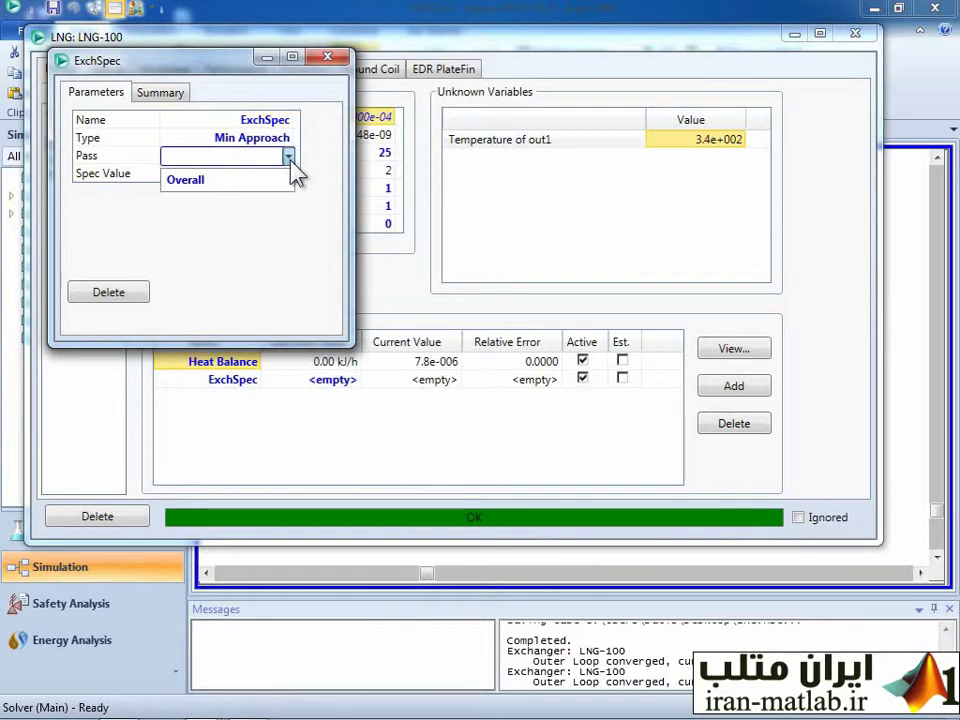
click(215, 180)
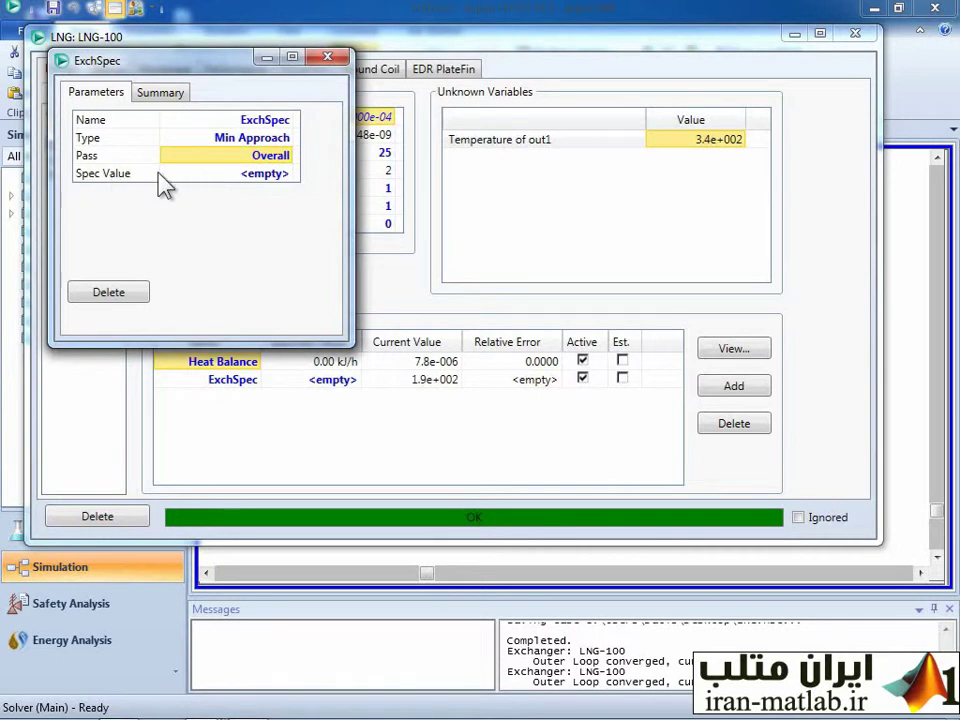
Switch the ExchSpec specification type to UA and subsequently to LMTD.
click(289, 140)
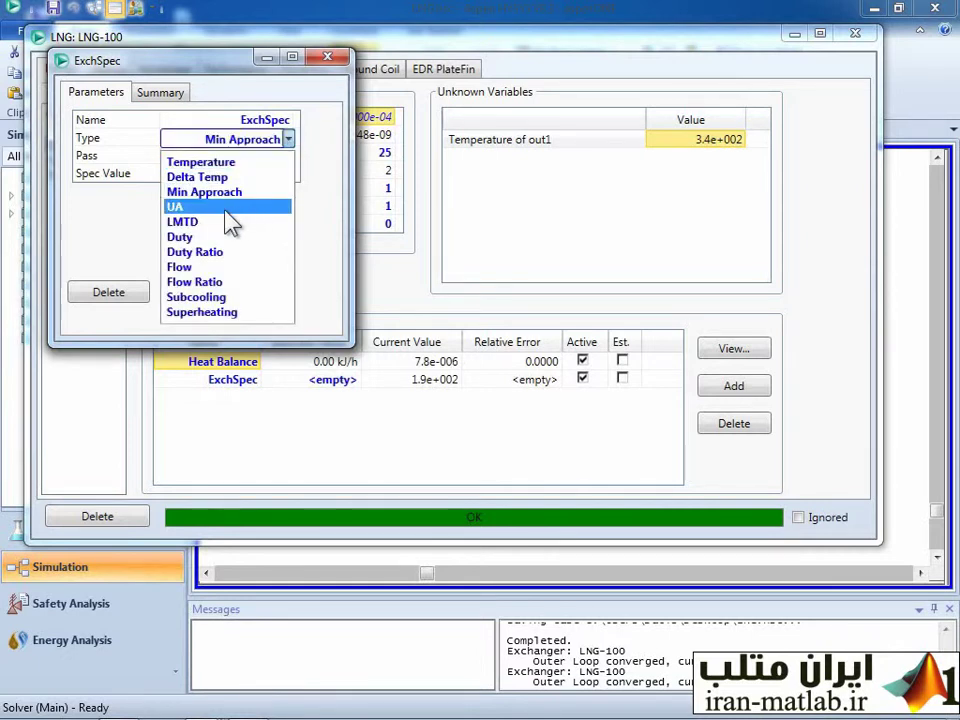
click(196, 208)
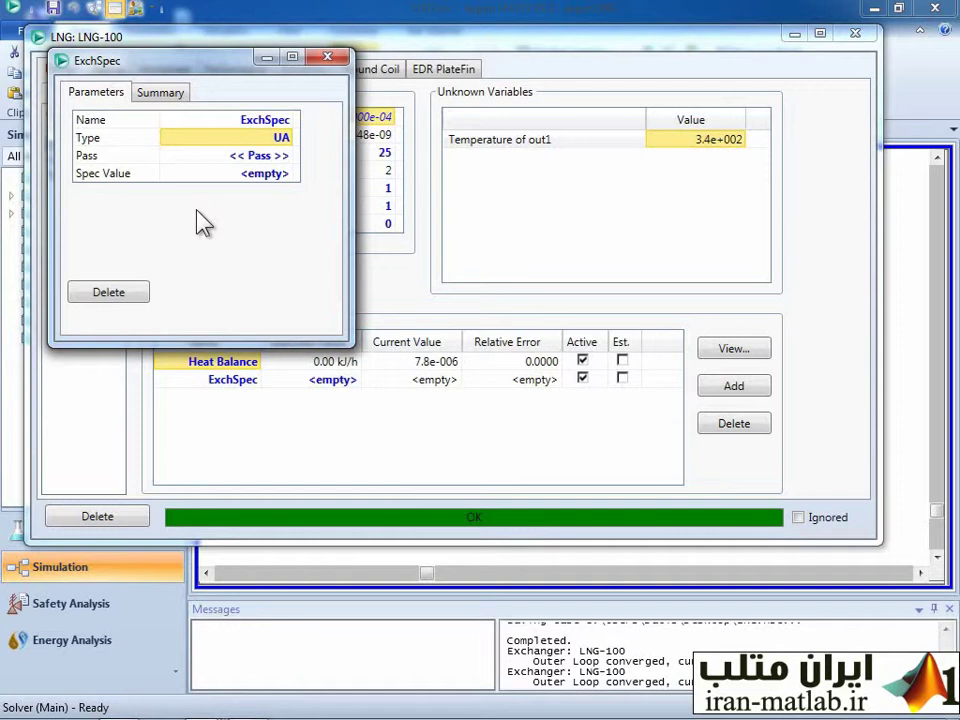
click(289, 140)
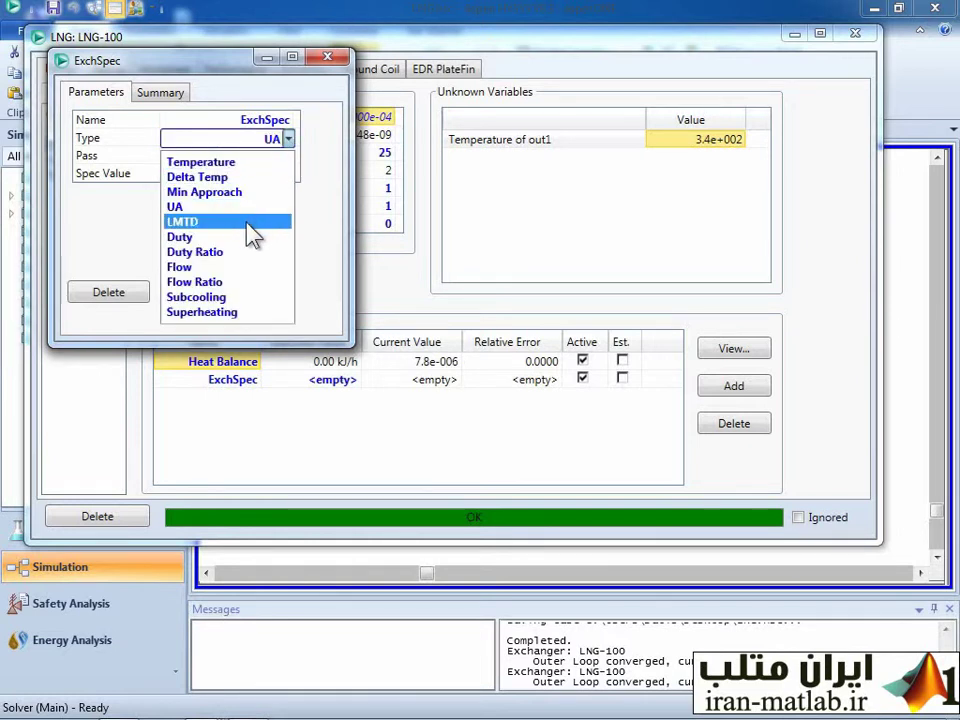
click(206, 222)
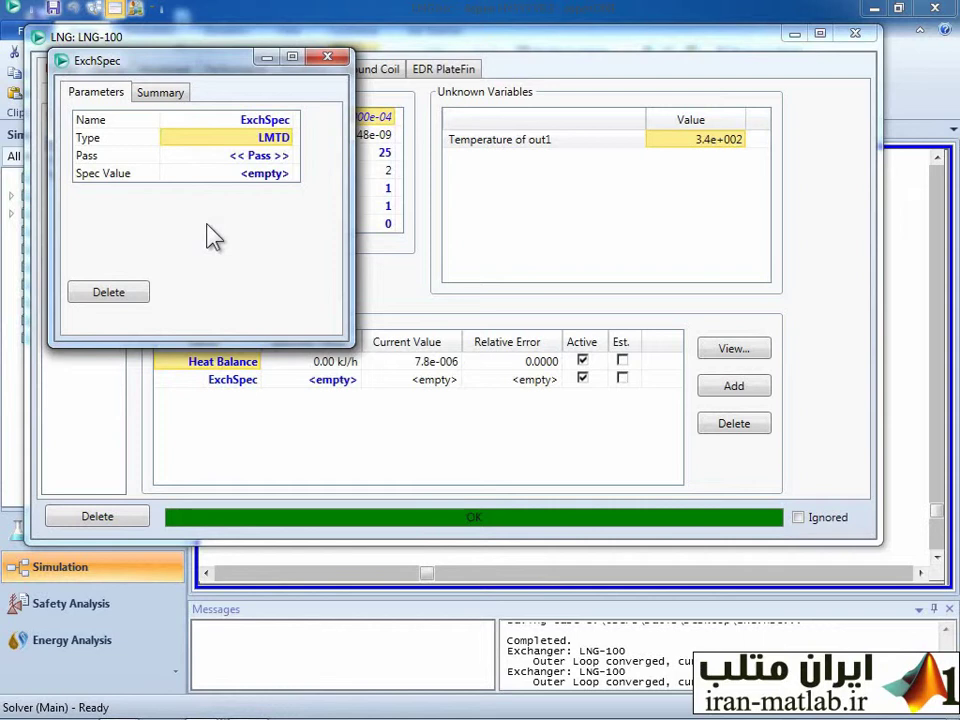
Change the ExchSpec specification type to Duty and set its pass to Error.
click(285, 140)
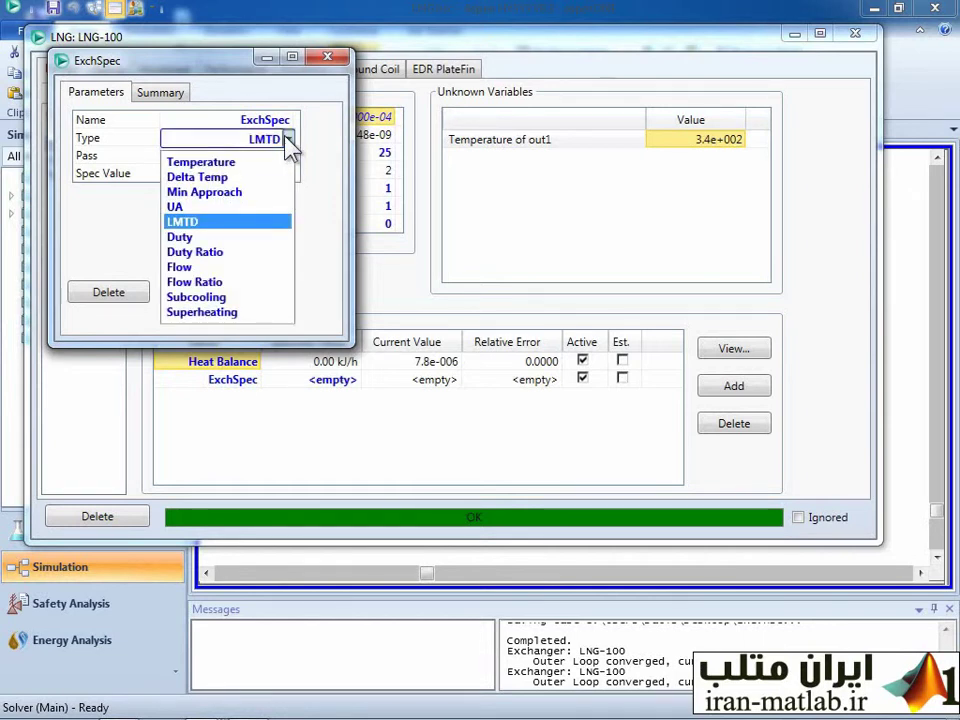
click(182, 240)
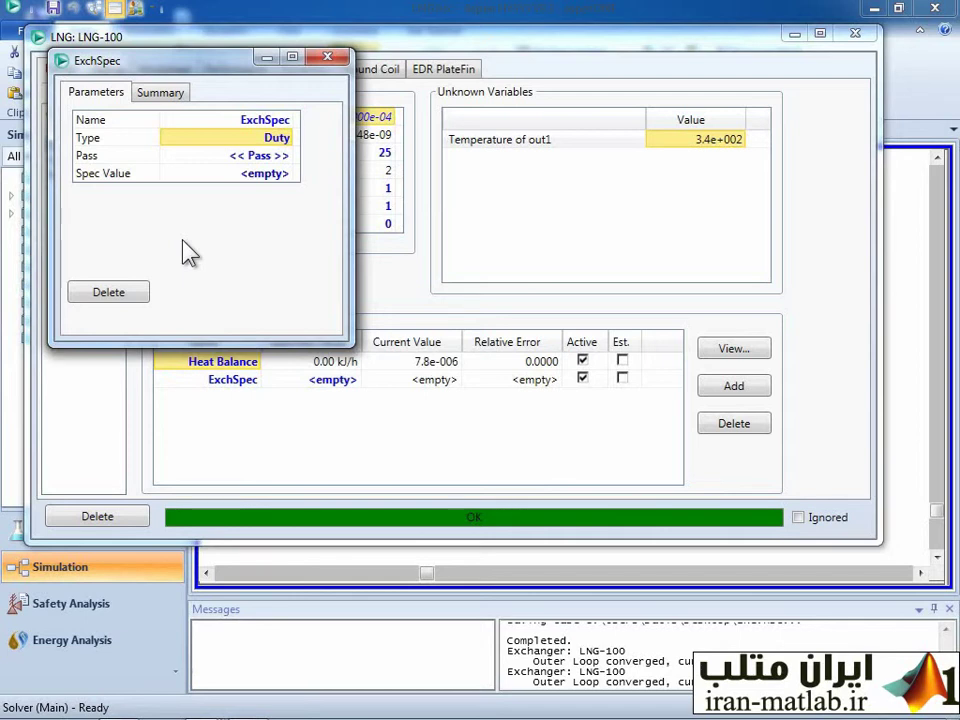
click(284, 156)
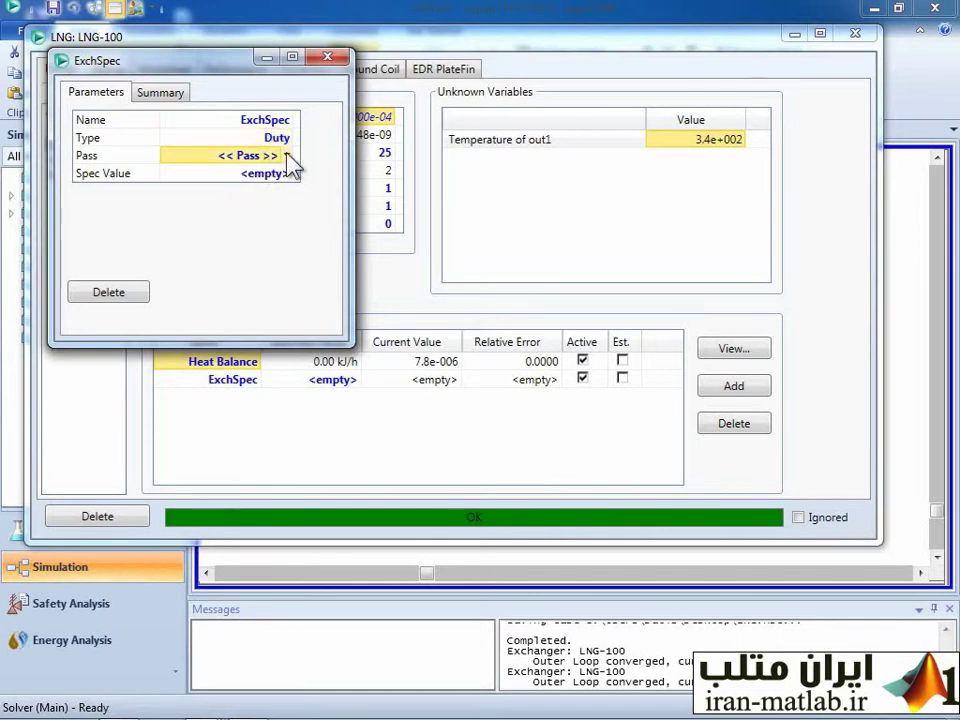
click(286, 157)
click(281, 180)
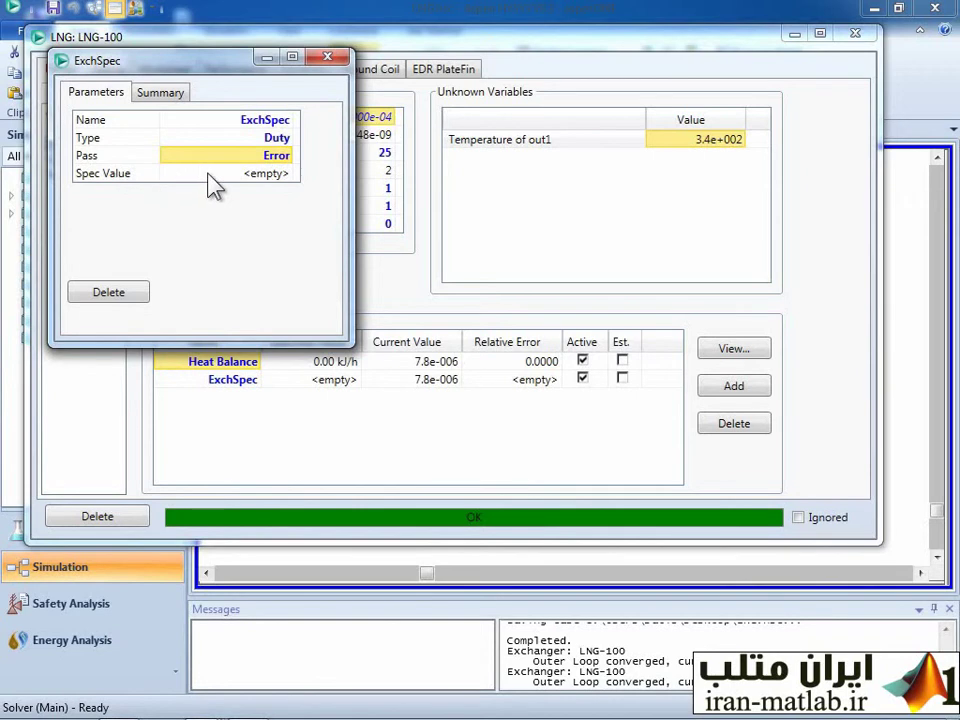
click(245, 180)
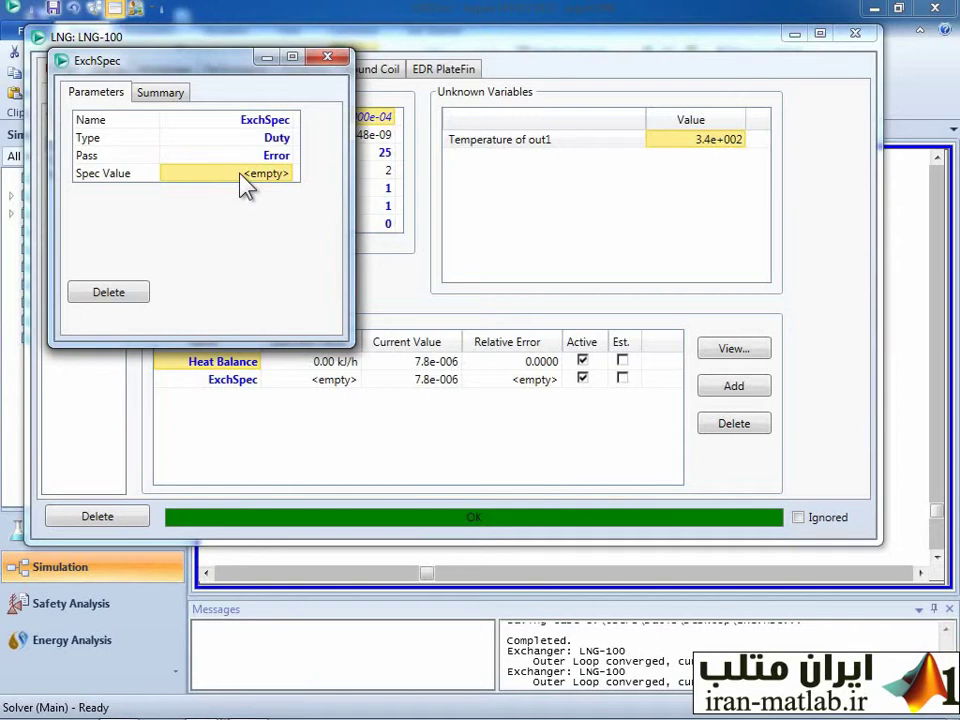
Change the ExchSpec specification type from Duty to Duty Ratio.
click(266, 142)
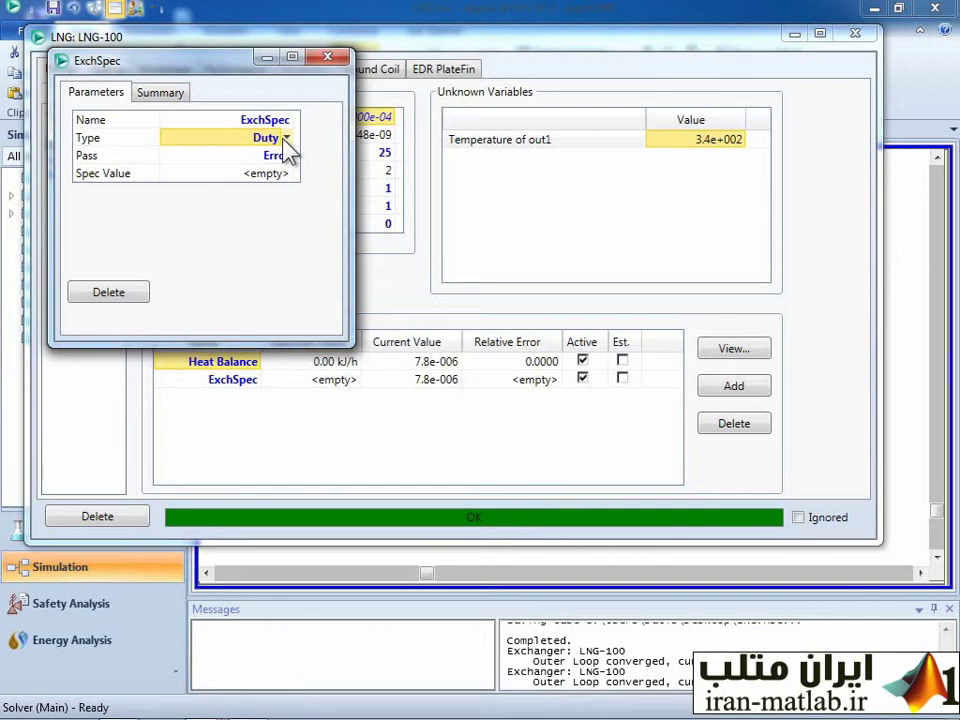
click(285, 139)
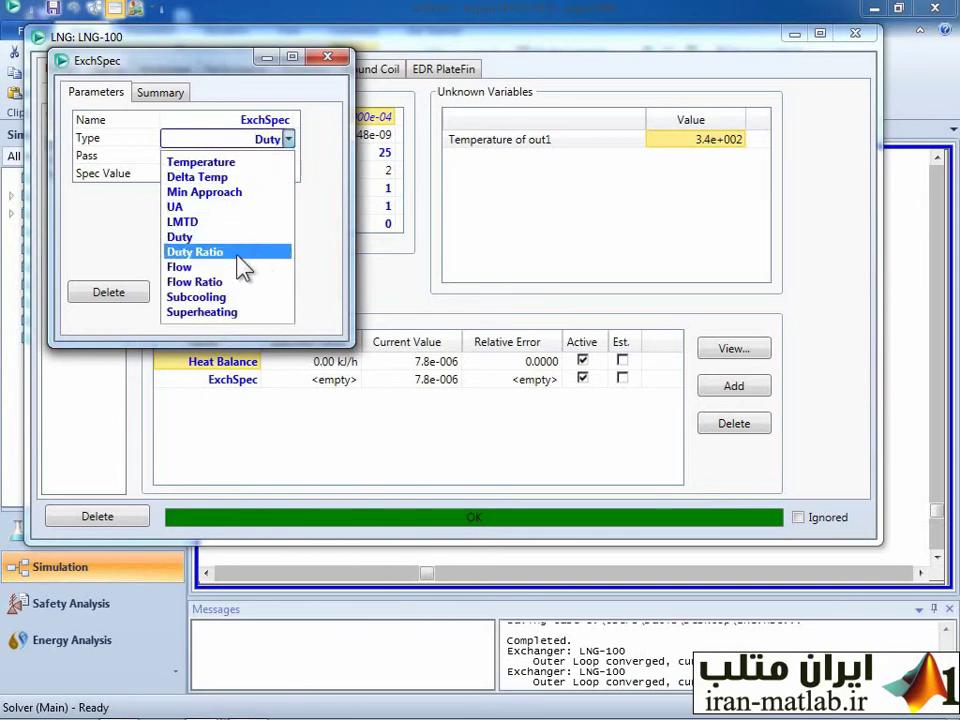
click(226, 252)
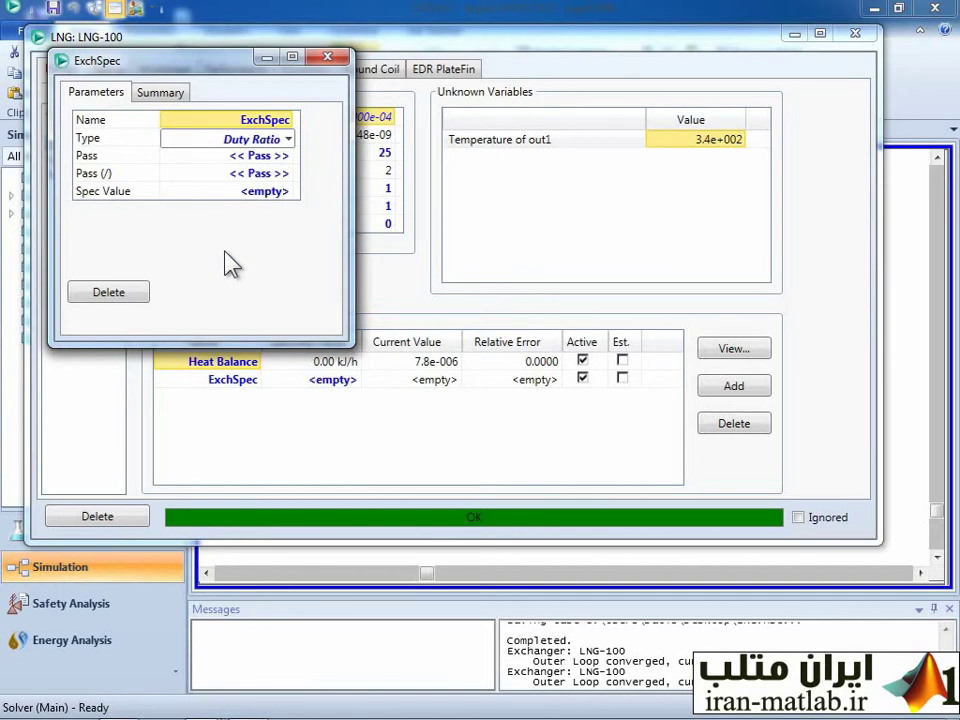
Change the ExchSpec specification type to Flow and check which streams can be chosen for it.
click(287, 139)
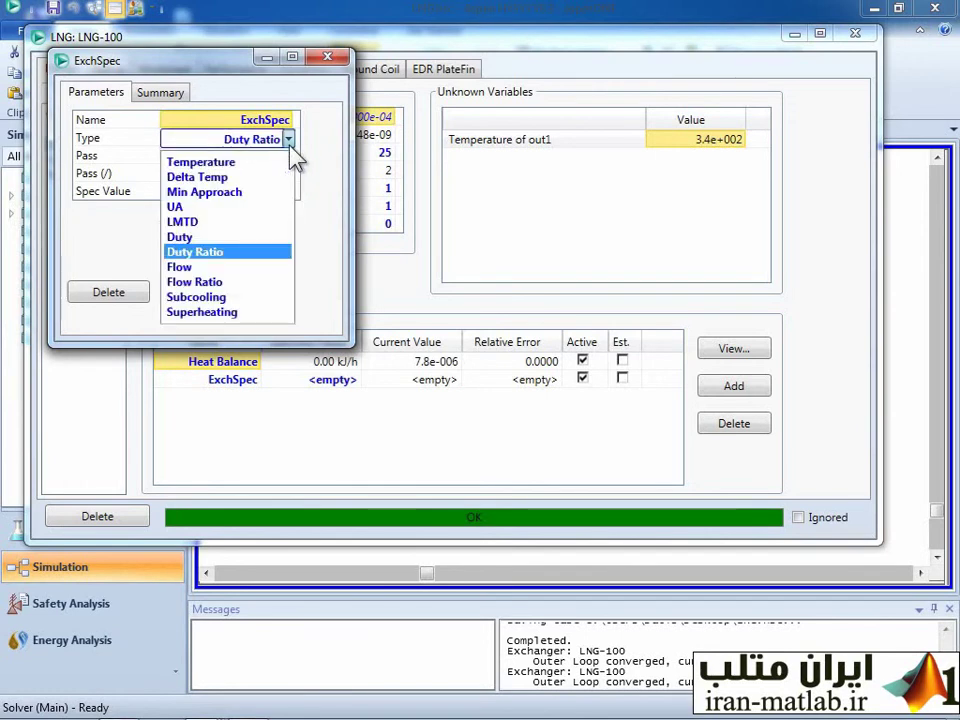
click(193, 268)
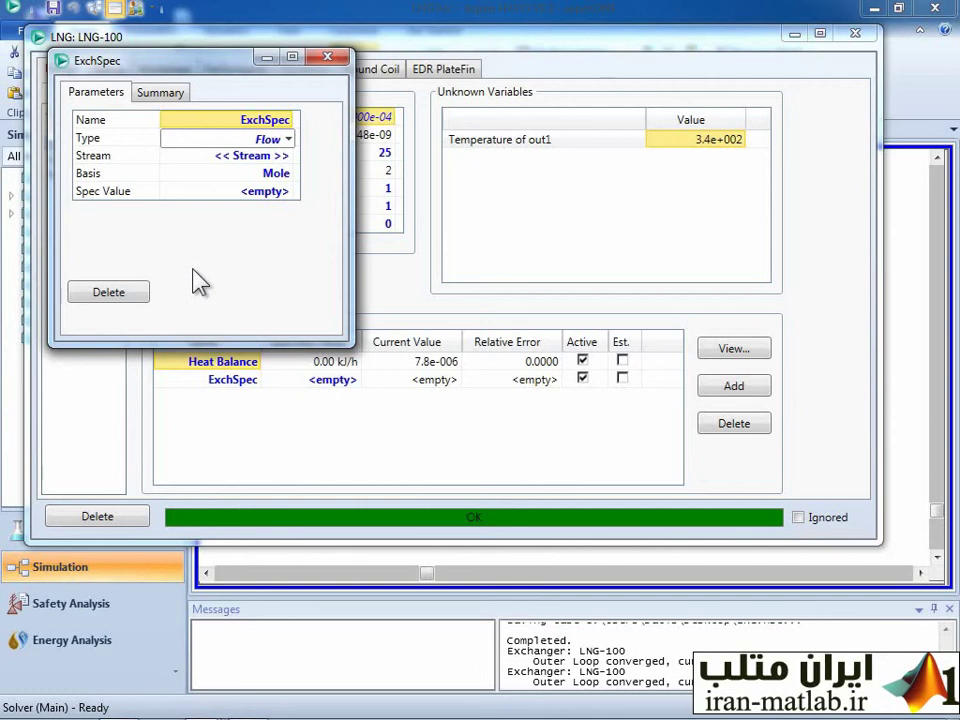
click(272, 160)
click(287, 157)
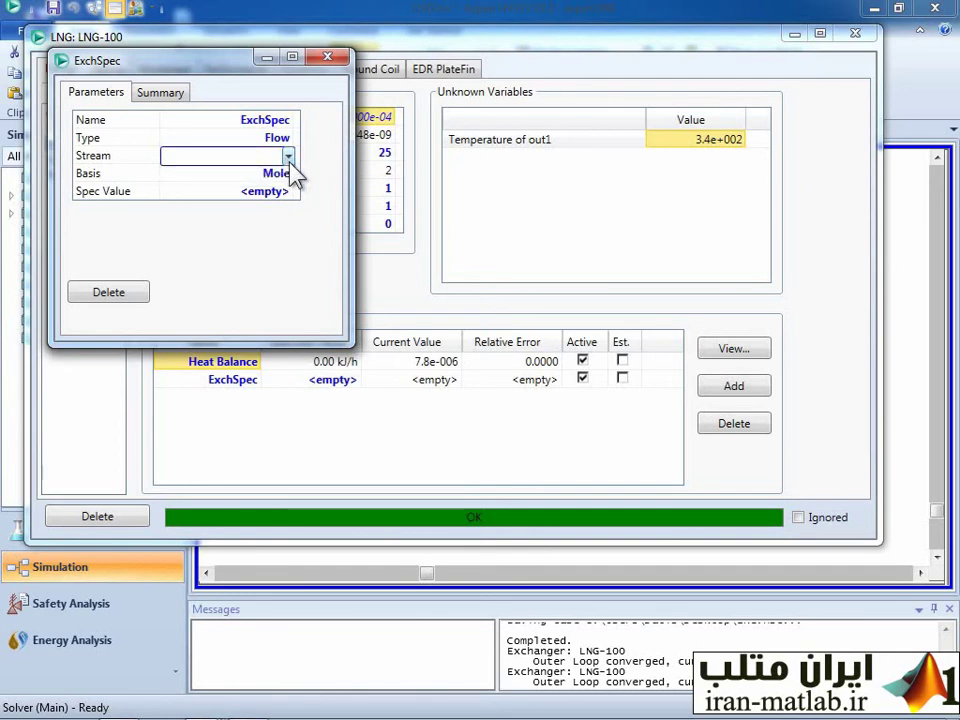
click(288, 157)
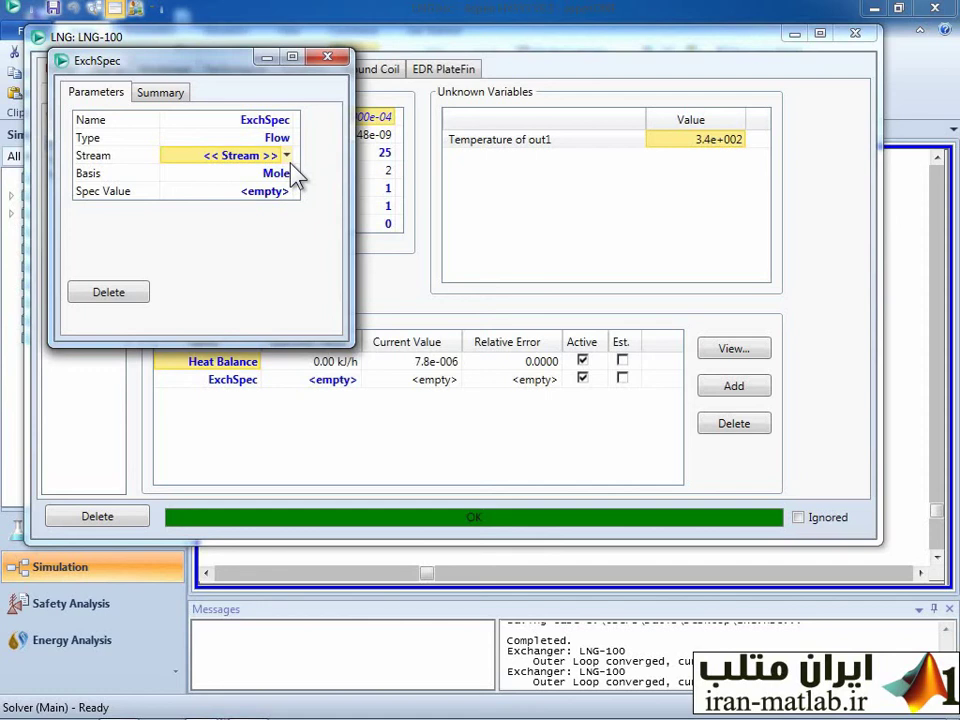
Check the basis options of the Flow specification and keep the basis on Mole.
click(240, 175)
click(287, 175)
click(290, 180)
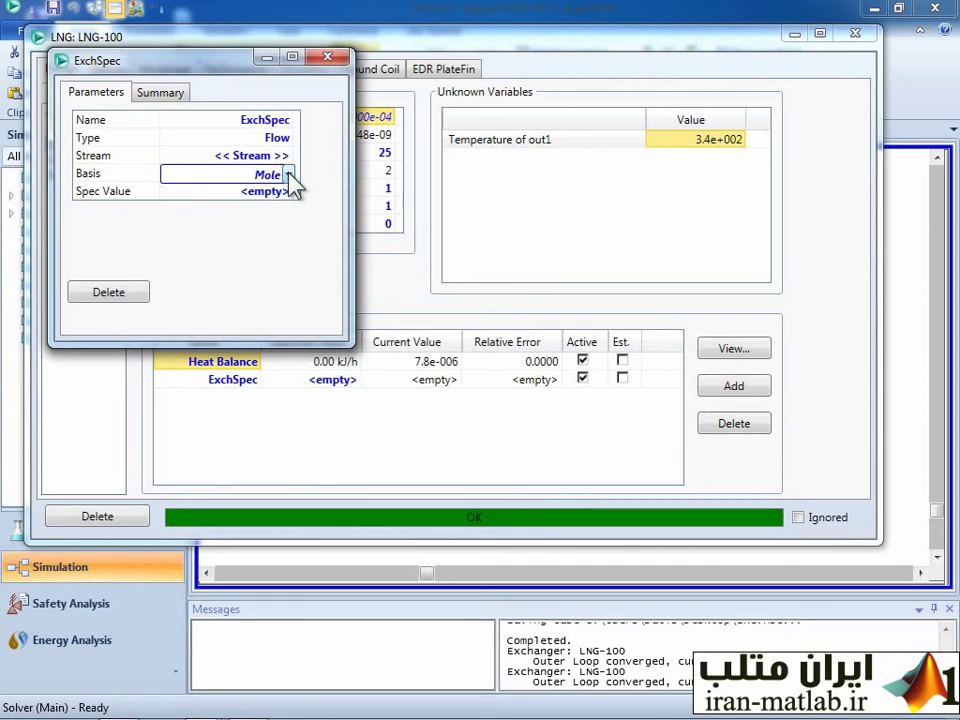
click(228, 213)
key(Tab)
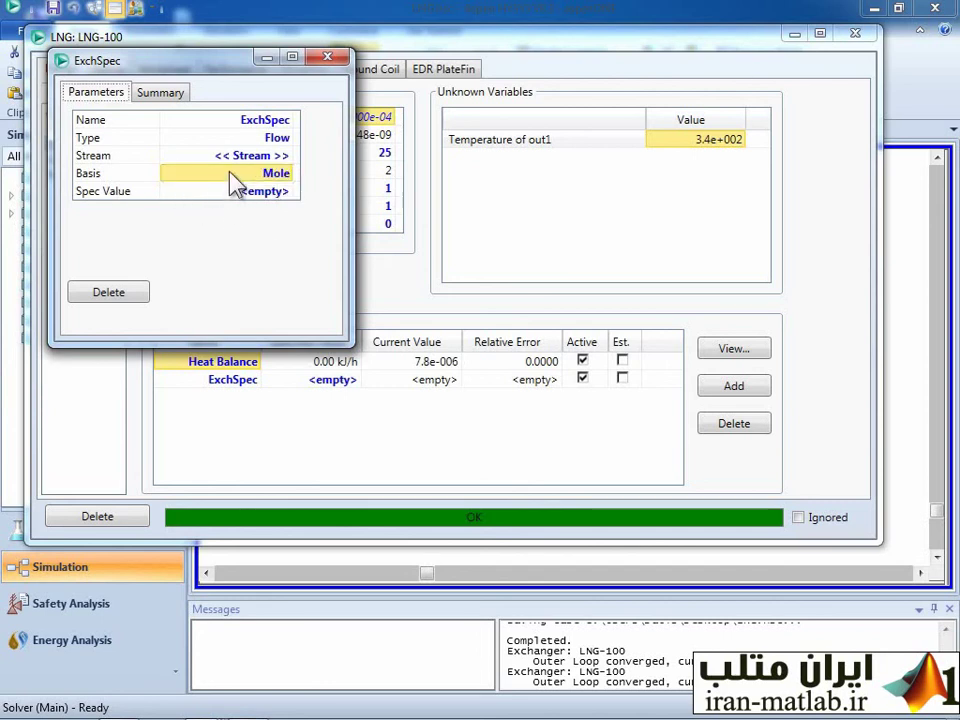
Change the ExchSpec specification type to Flow Ratio.
click(289, 139)
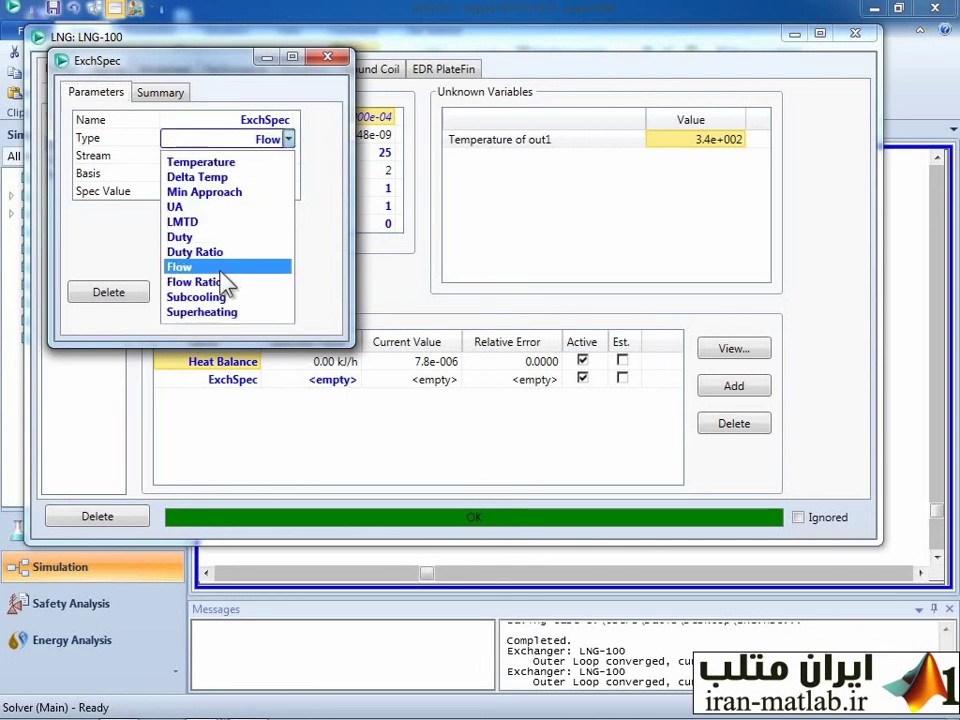
click(198, 285)
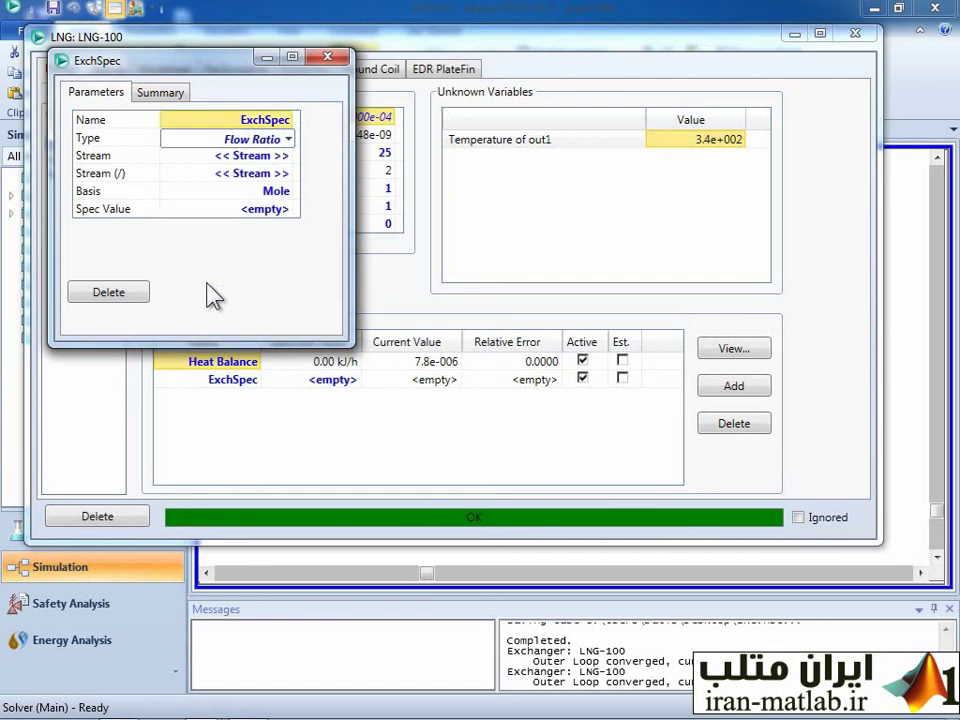